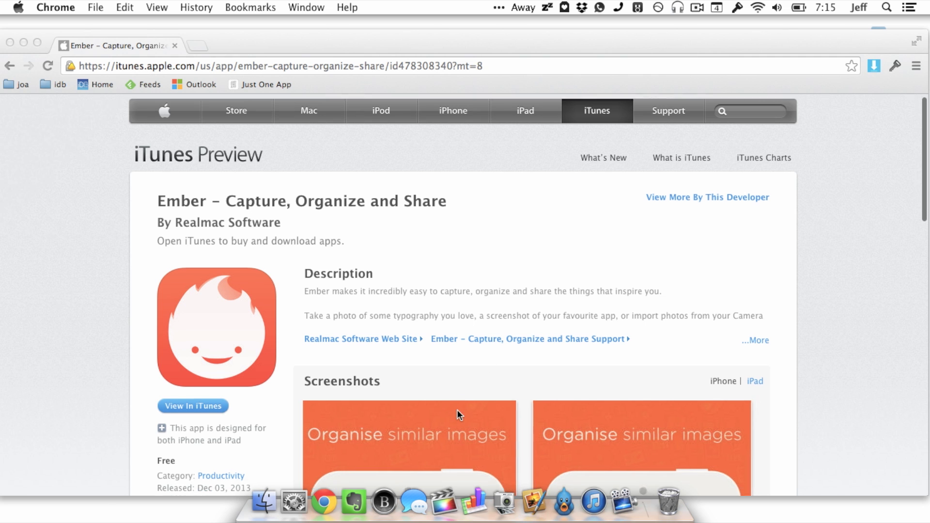
scroll(466, 285, down, 5)
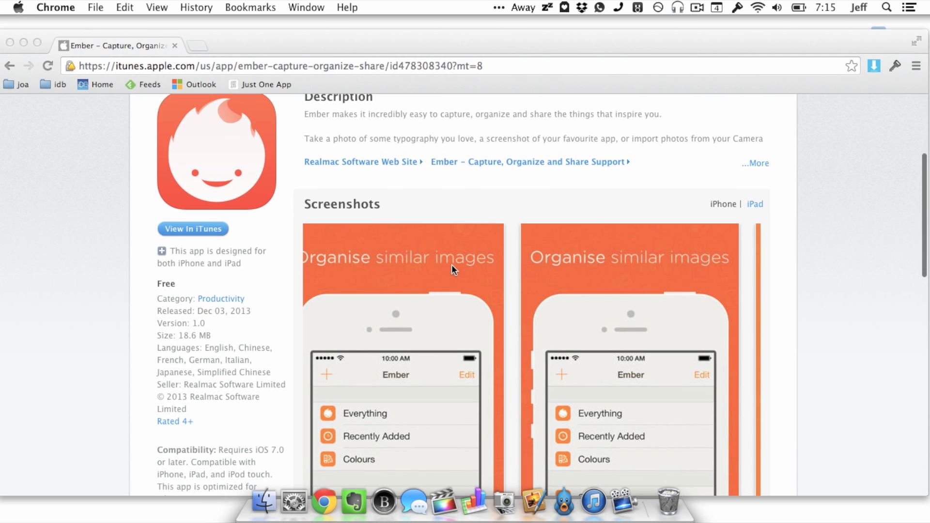
Step: Drag an Ember phone screenshot onto the desktop, then bring Chrome back into view
click(452, 269)
drag(397, 212, 7, 518)
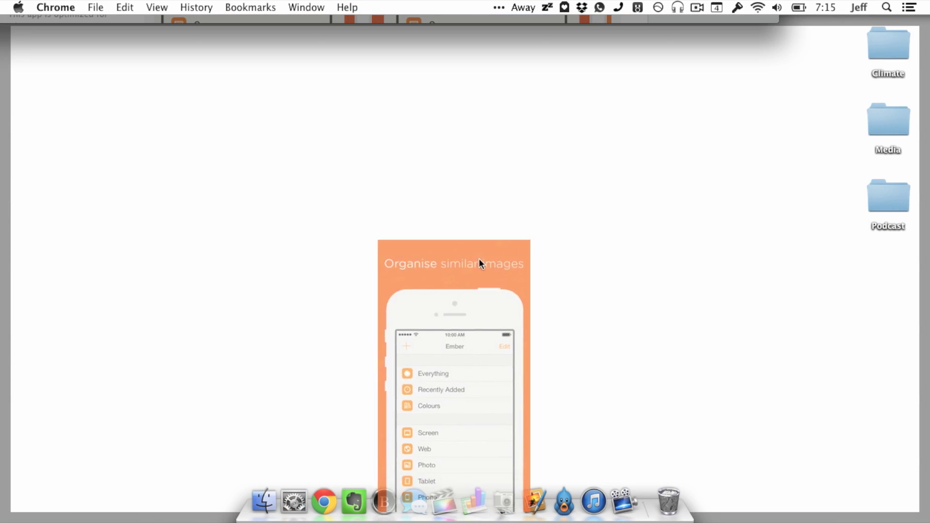
drag(7, 517, 534, 247)
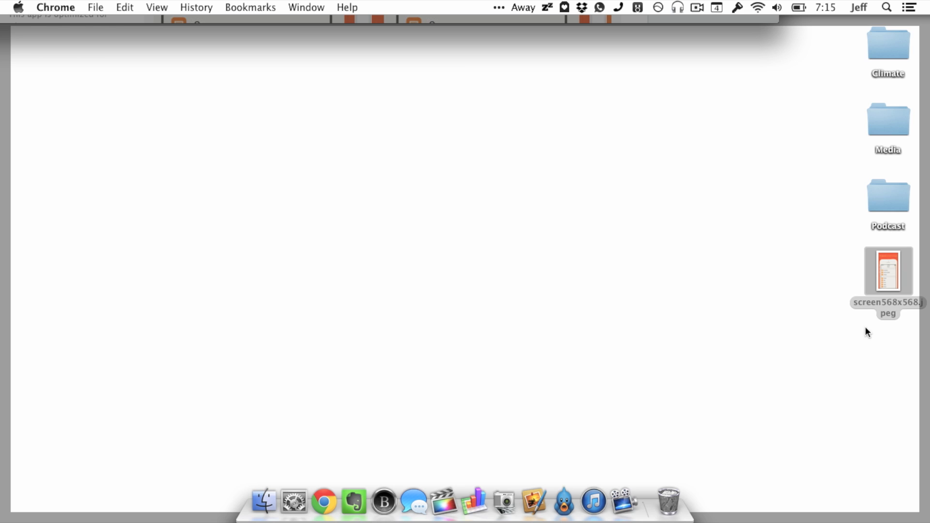
key(F11)
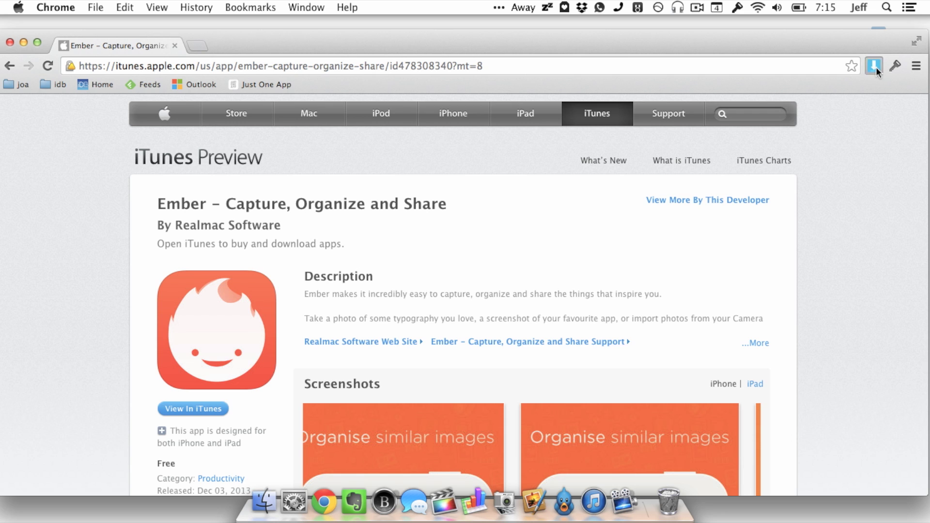
Step: List the page's 21 images in Image Downloader and drag the Ember app icon out
click(874, 66)
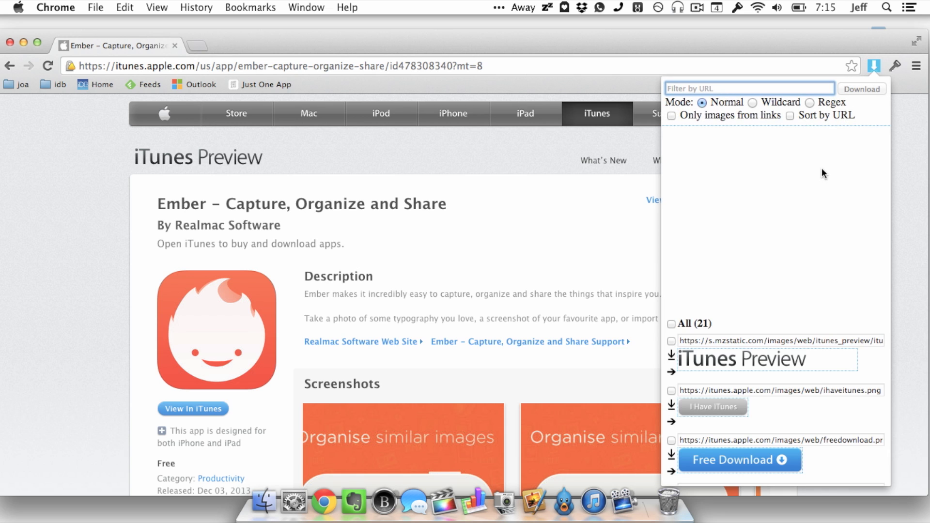
scroll(786, 253, down, 5)
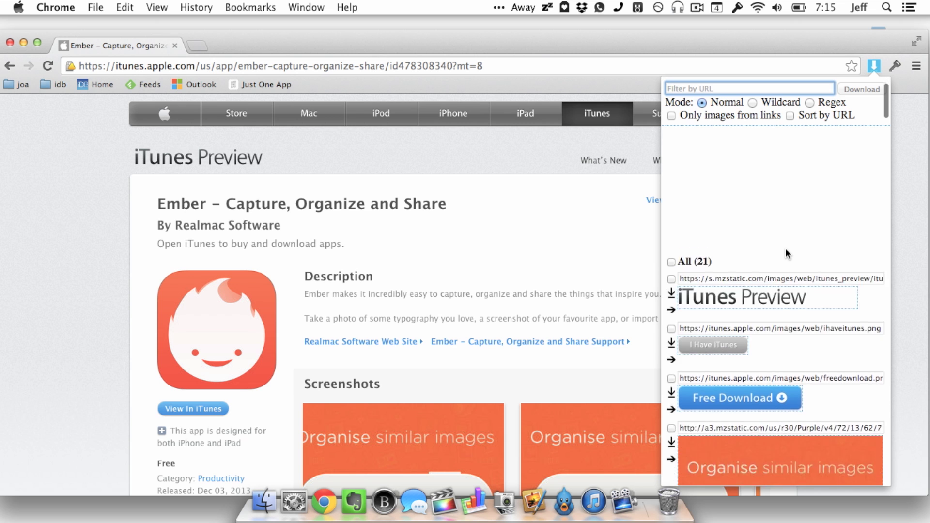
scroll(785, 251, down, 5)
scroll(785, 251, down, 5)
scroll(785, 250, down, 5)
scroll(785, 251, down, 5)
scroll(785, 251, down, 5)
scroll(785, 250, down, 5)
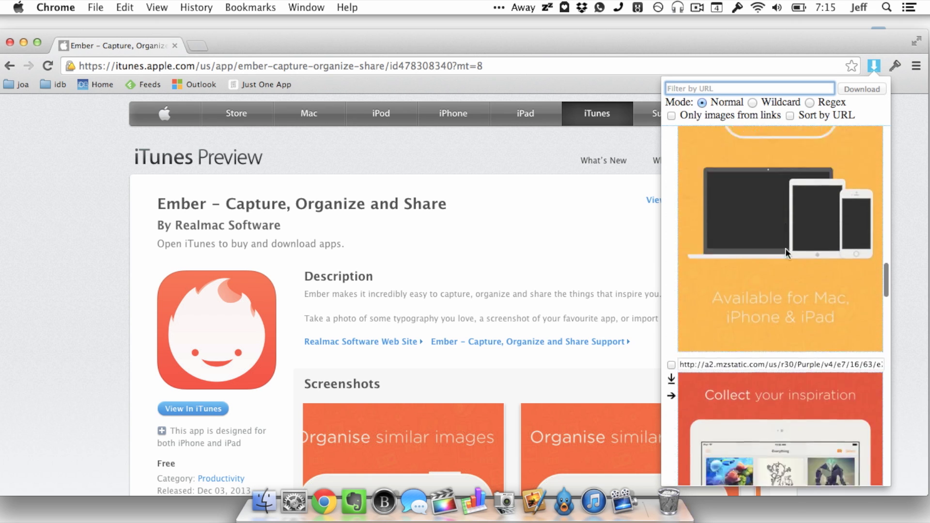
scroll(785, 251, down, 5)
scroll(785, 250, down, 5)
scroll(786, 247, down, 5)
scroll(785, 248, down, 5)
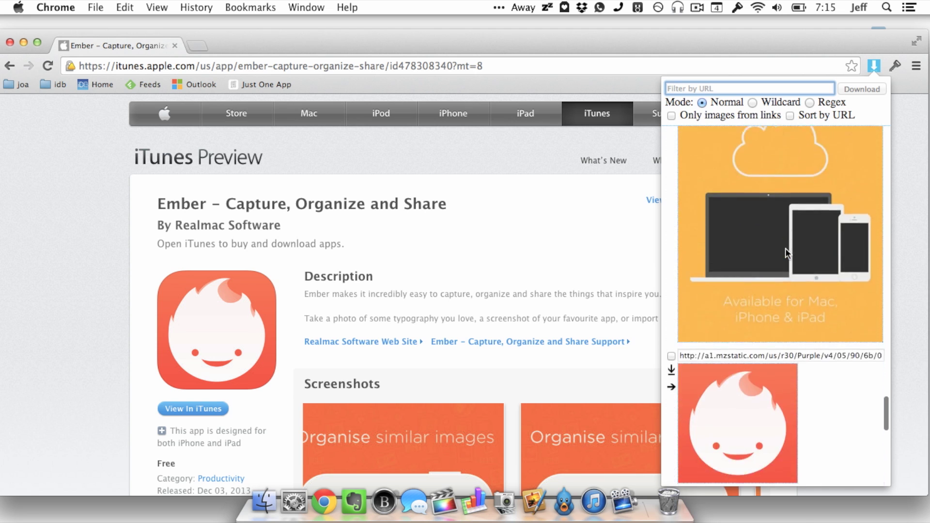
scroll(785, 248, down, 5)
scroll(785, 248, up, 3)
scroll(786, 247, up, 1)
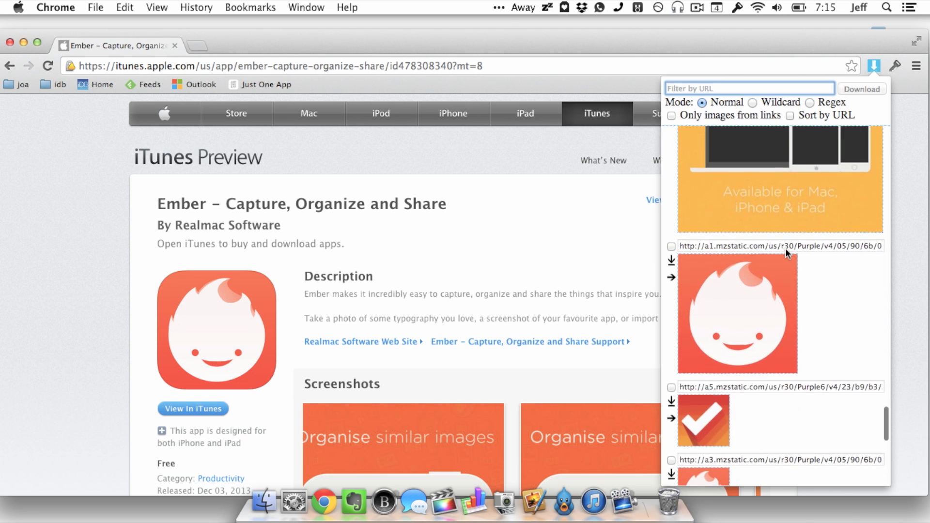
scroll(786, 248, down, 1)
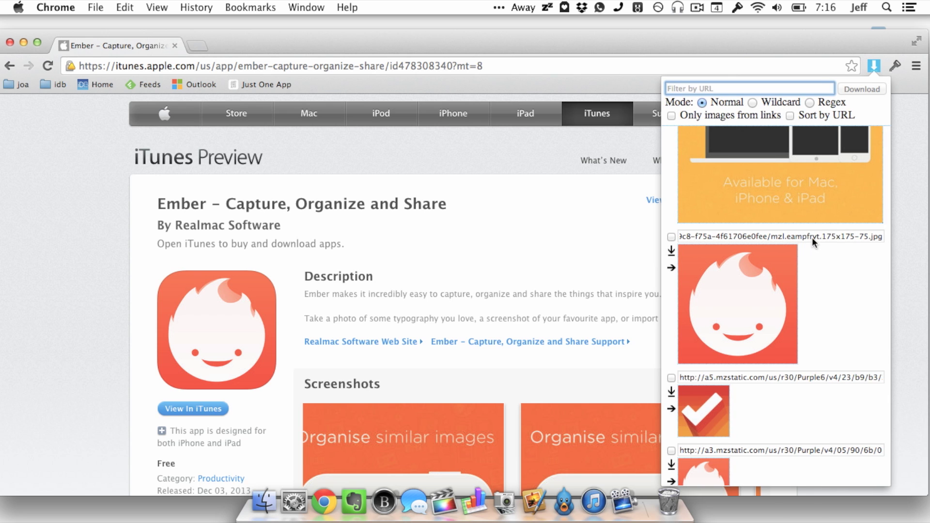
drag(766, 270, 380, 223)
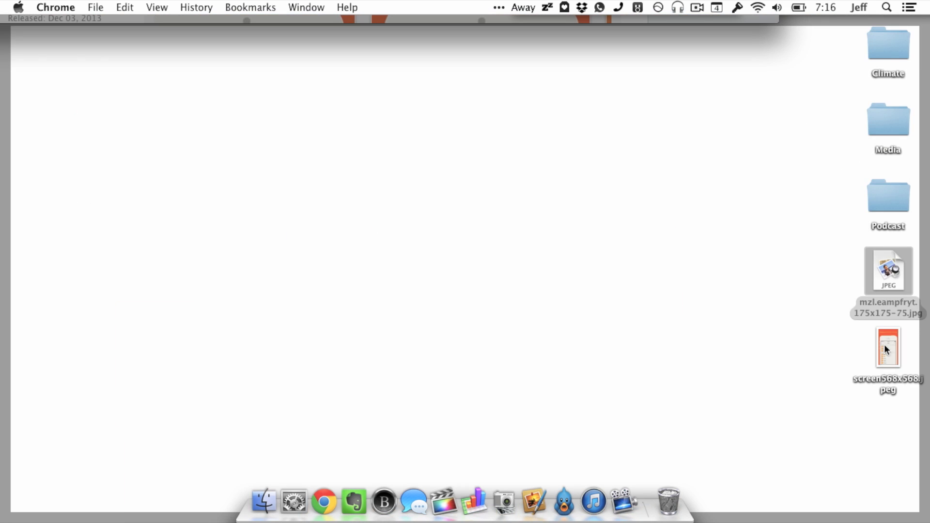
Step: Select the saved mzl.eampfryt.175x175-75.jpg file and restore the Ember store page
click(884, 284)
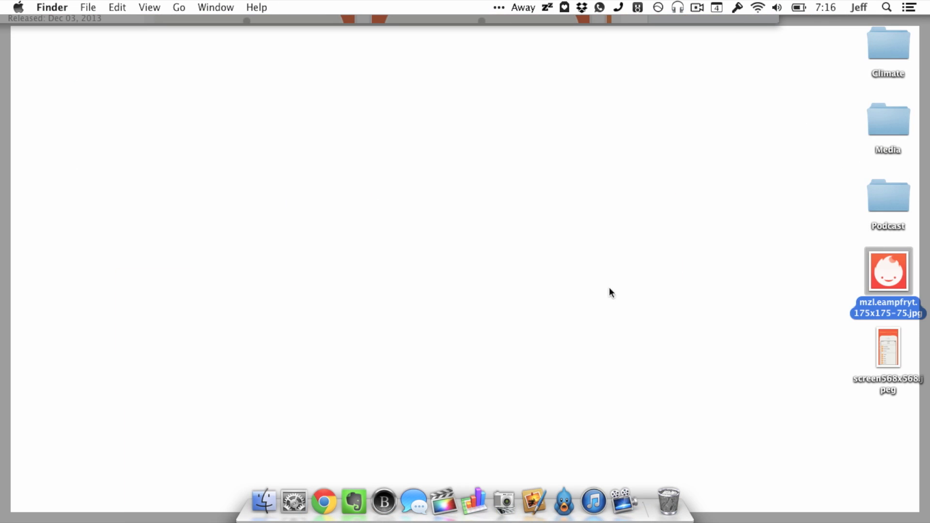
key(F11)
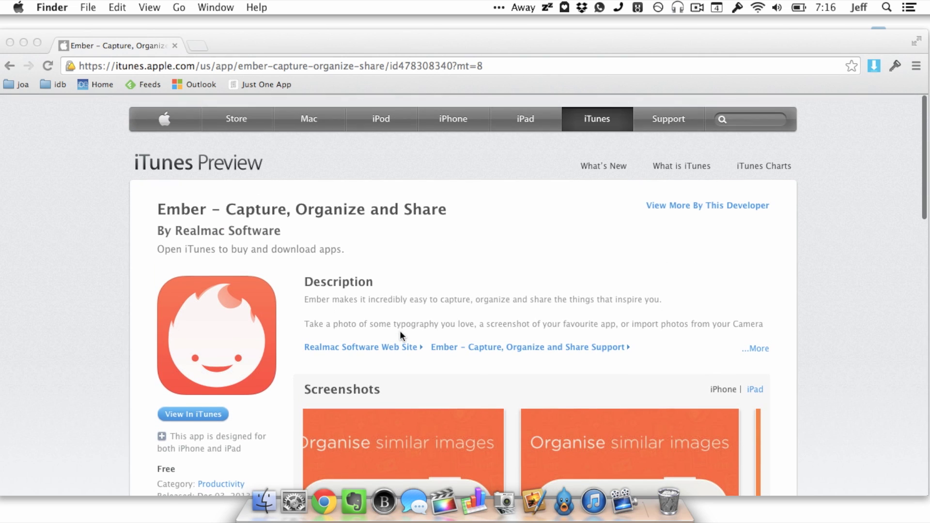
Step: Reopen the image list and toggle Only images from links on, then off
click(875, 66)
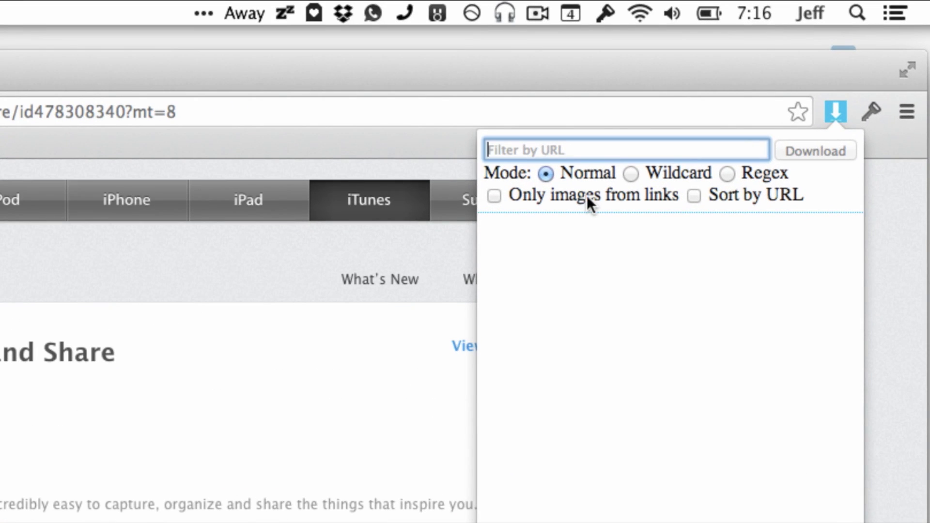
click(586, 196)
click(584, 196)
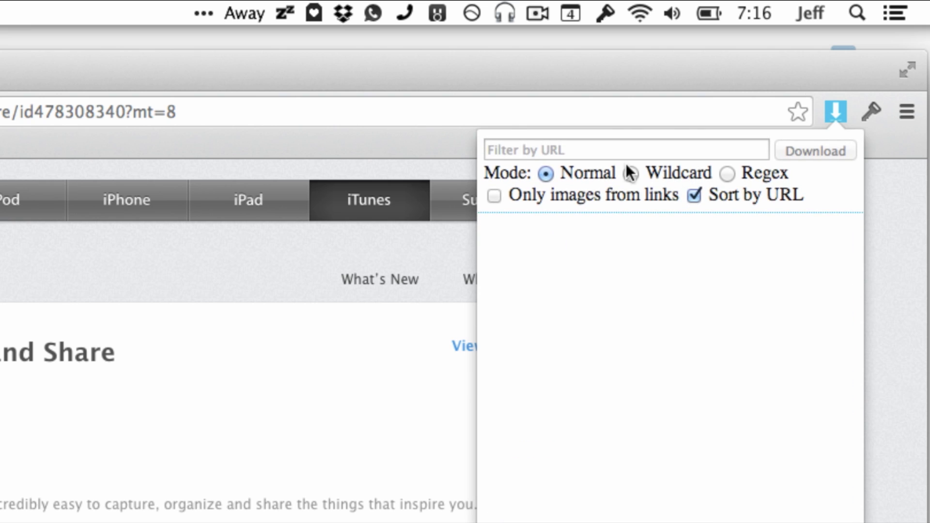
Step: Try Wildcard then Normal filter mode, and enter then clear a URL filter
click(631, 176)
click(566, 169)
click(585, 150)
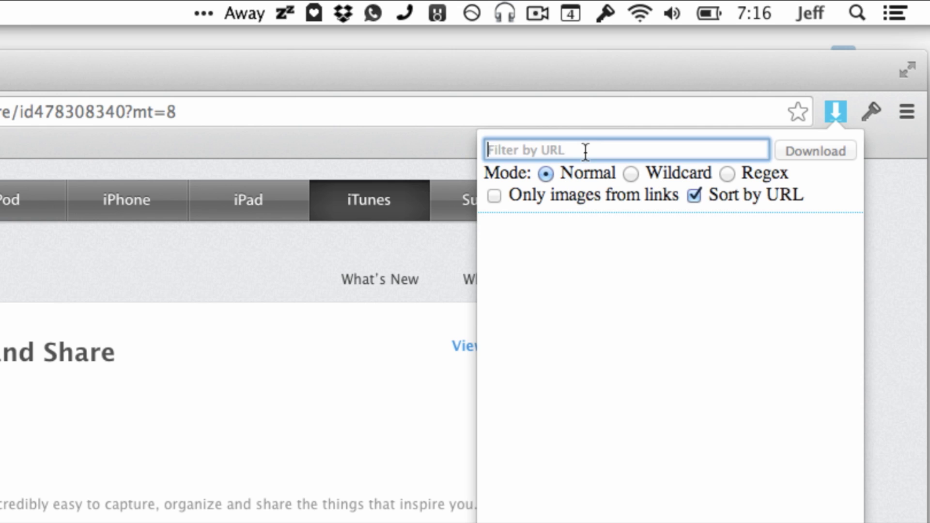
text(em)
key(BackSpace)
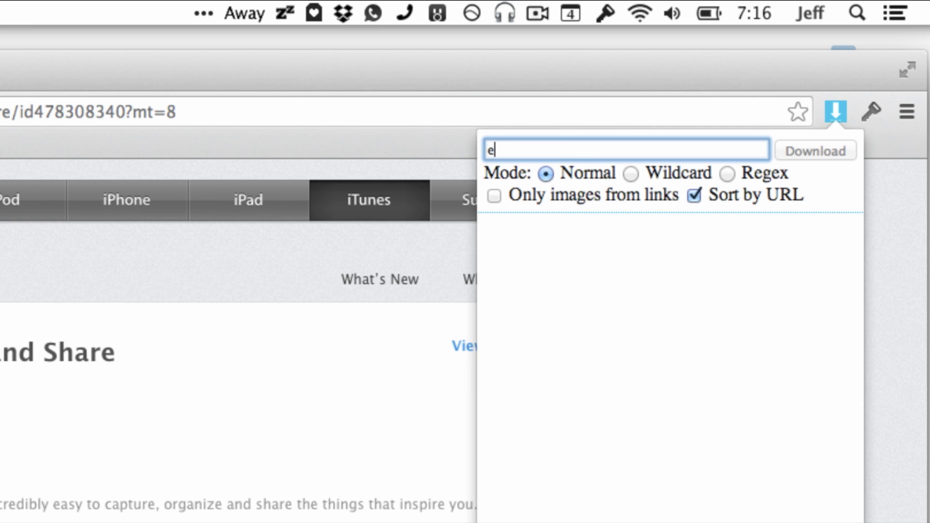
key(BackSpace)
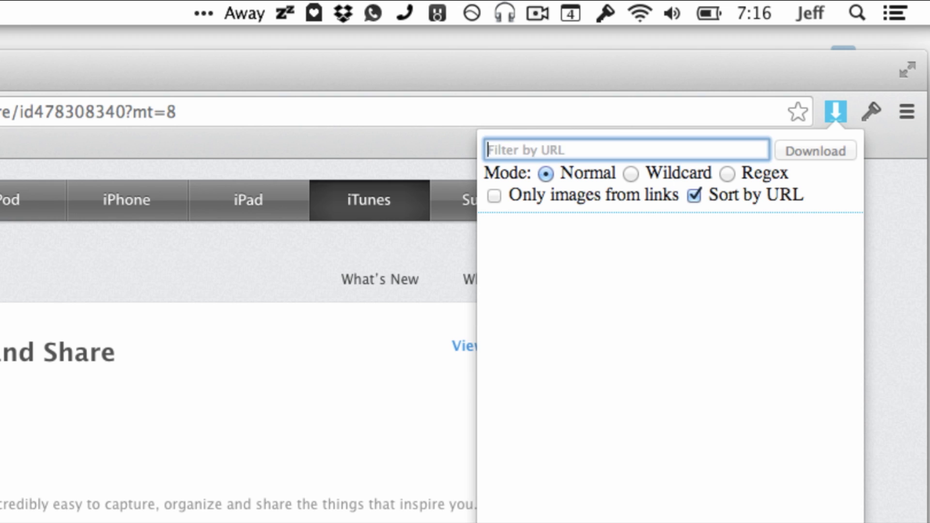
scroll(497, 382, down, 5)
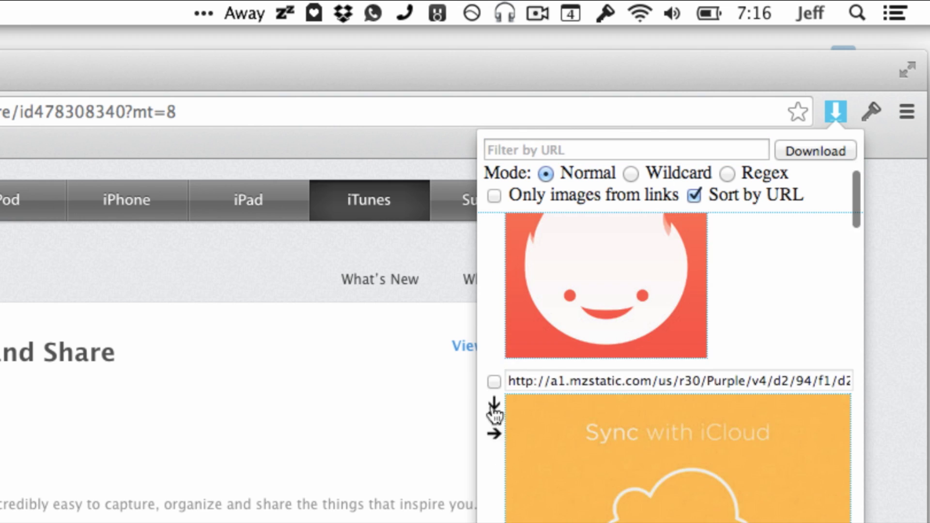
Step: Mark the Sync with iCloud image, start the download, and cancel the save-location warning
click(494, 381)
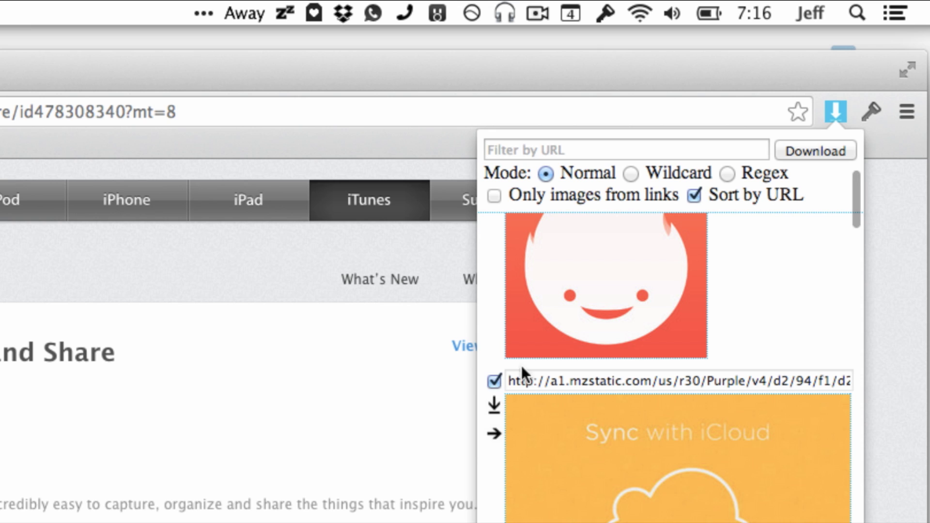
click(810, 144)
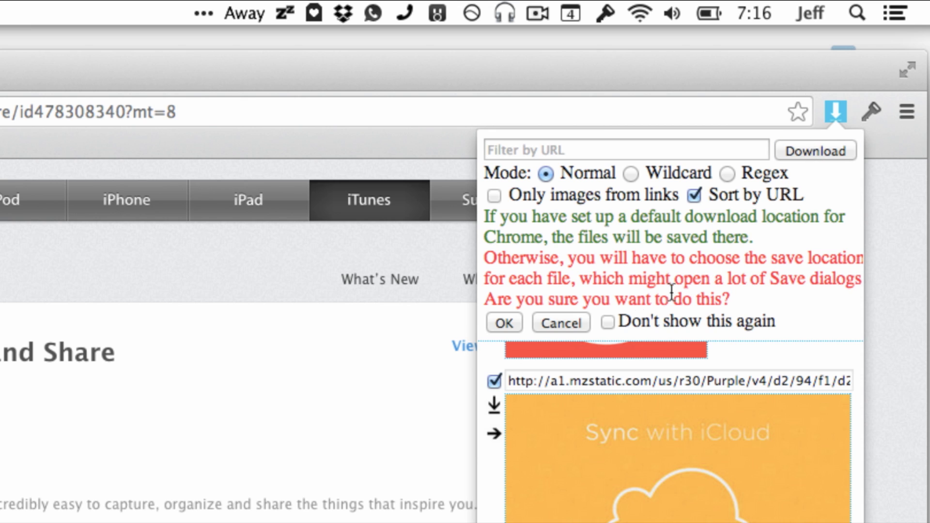
scroll(647, 272, up, 2)
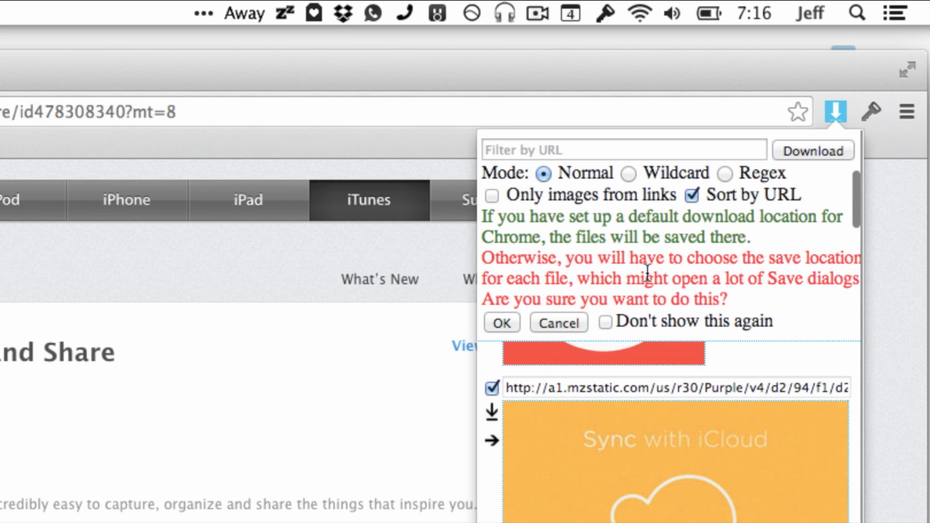
scroll(647, 273, down, 1)
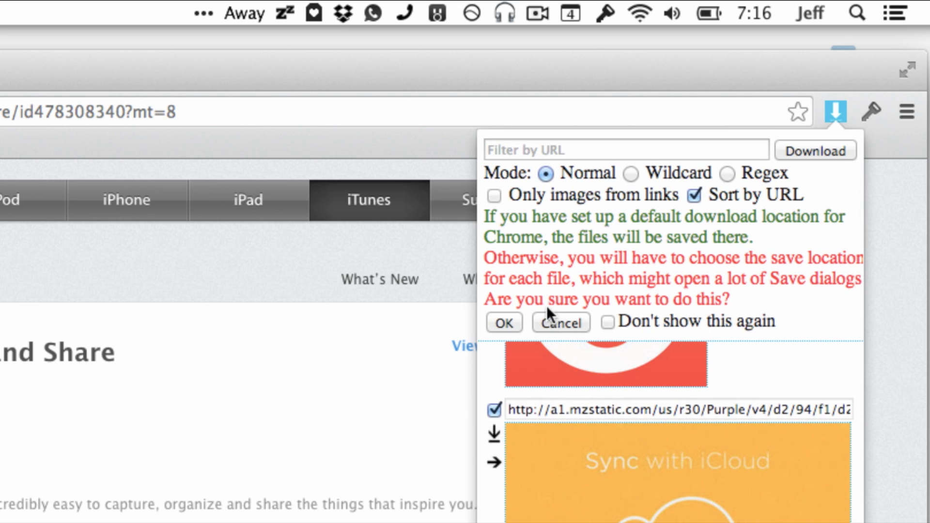
click(552, 323)
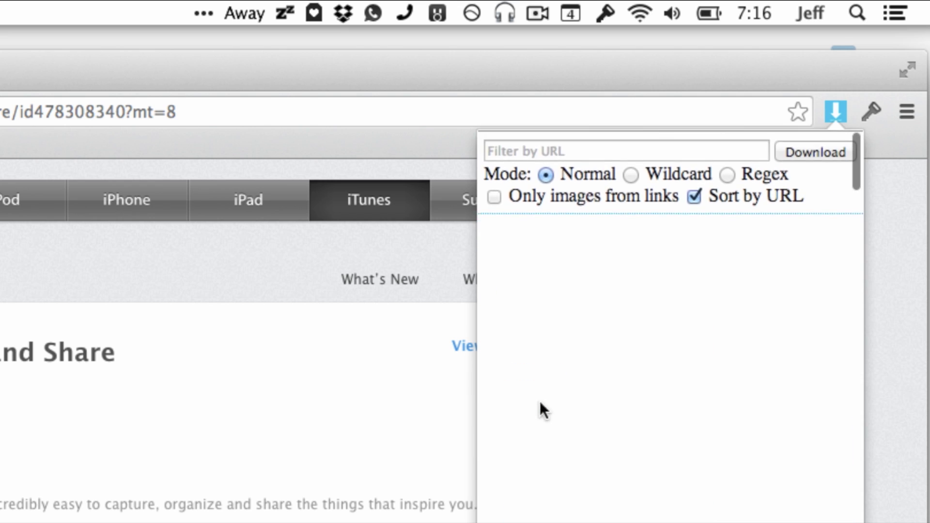
right_click(830, 115)
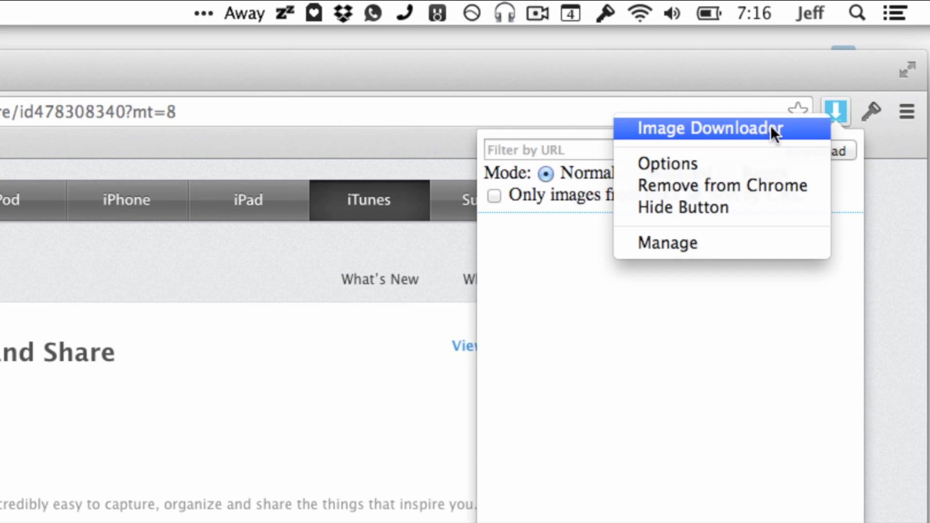
Step: Open Image Downloader's Options page, then show the extension's menu again
click(751, 163)
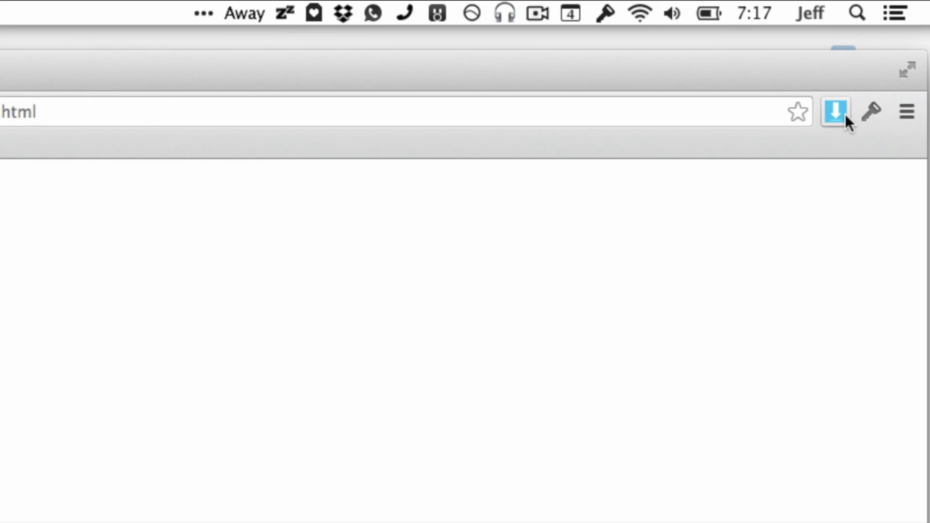
right_click(845, 114)
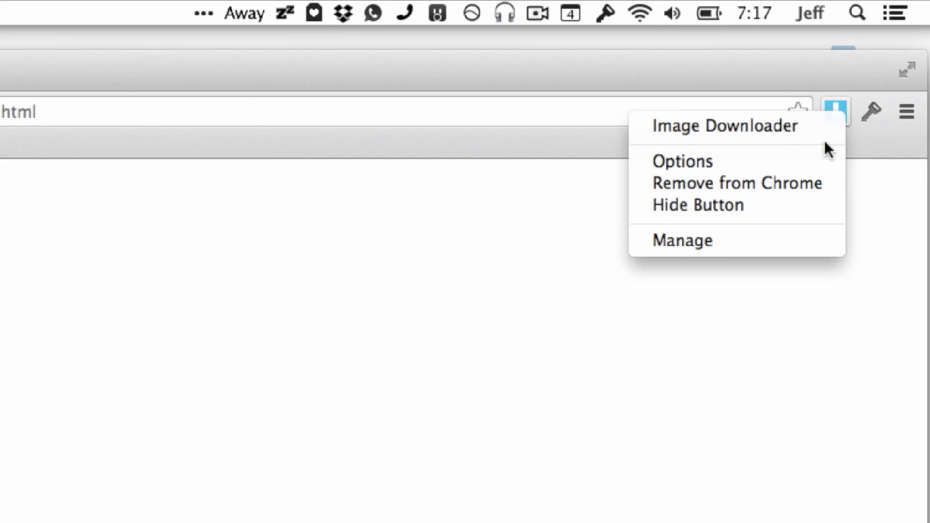